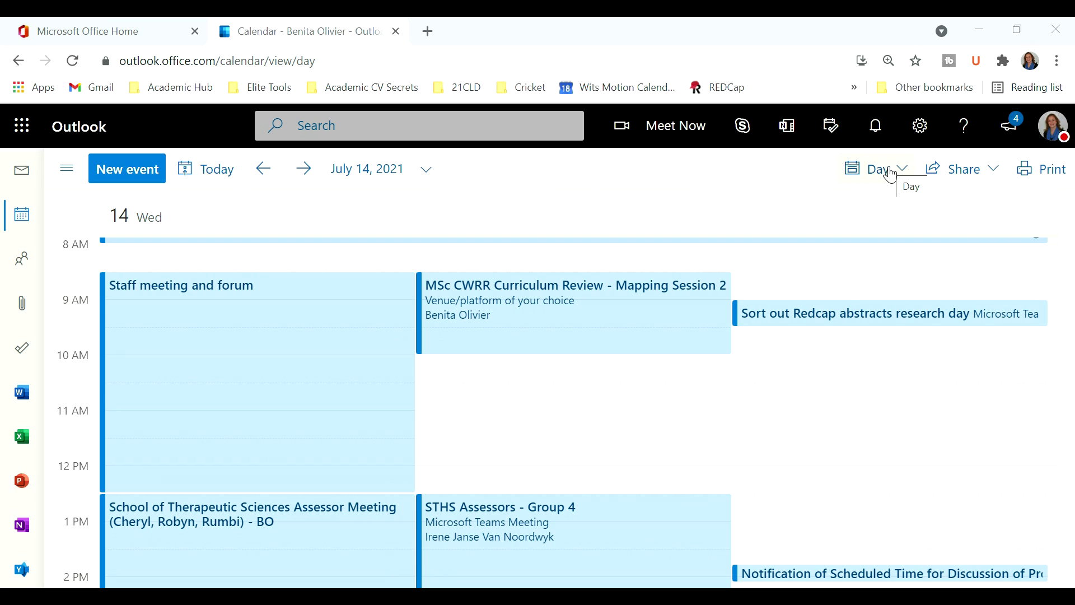
# Switch the calendar from the view list to the Board layout and reach the task card's list chooser
pyautogui.click(899, 171)
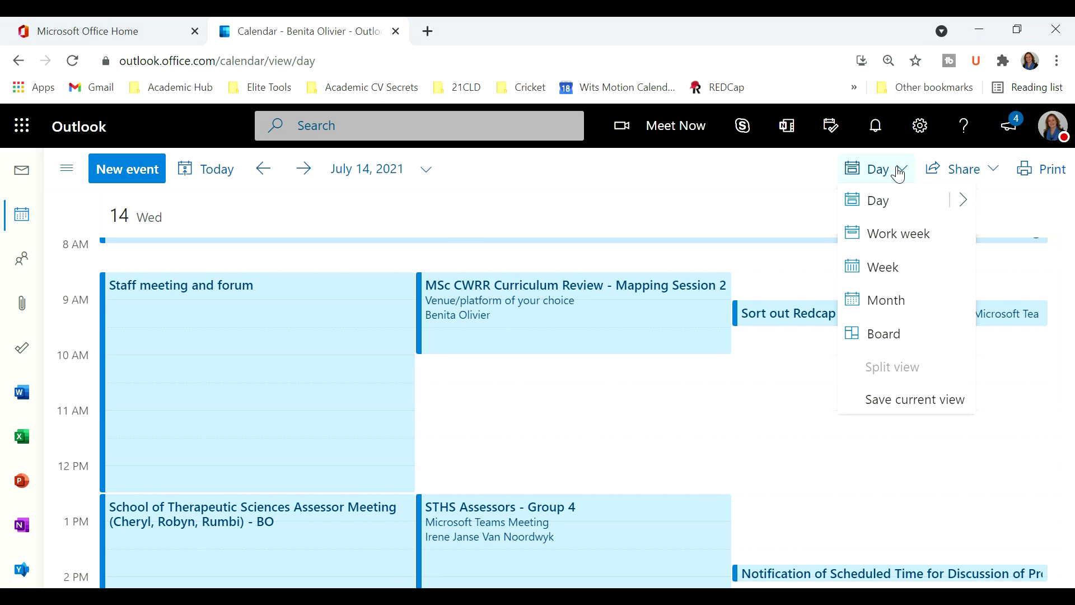
pyautogui.click(905, 339)
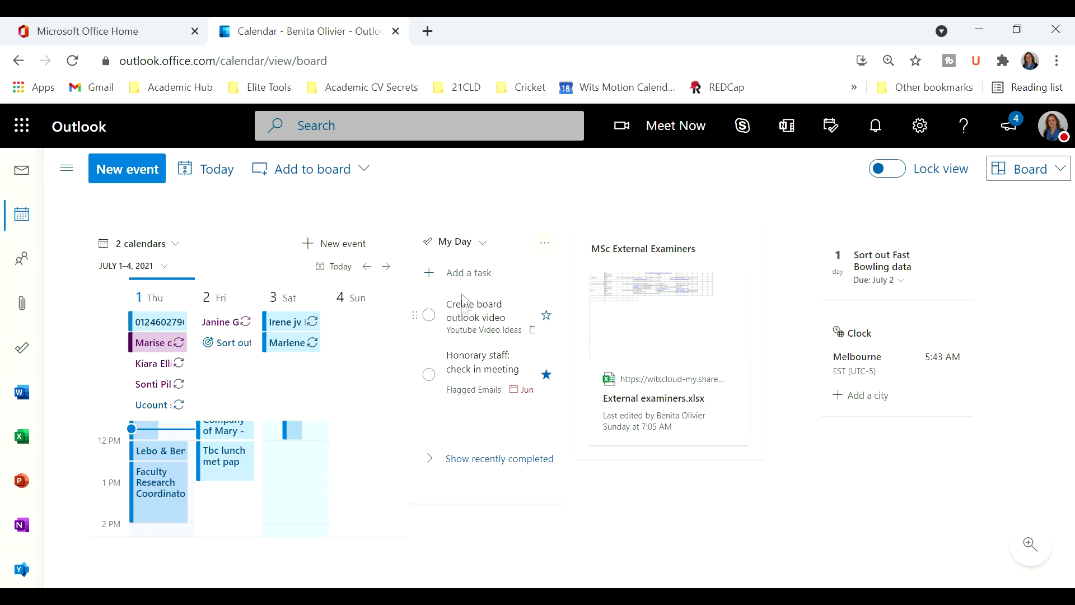
pyautogui.click(472, 242)
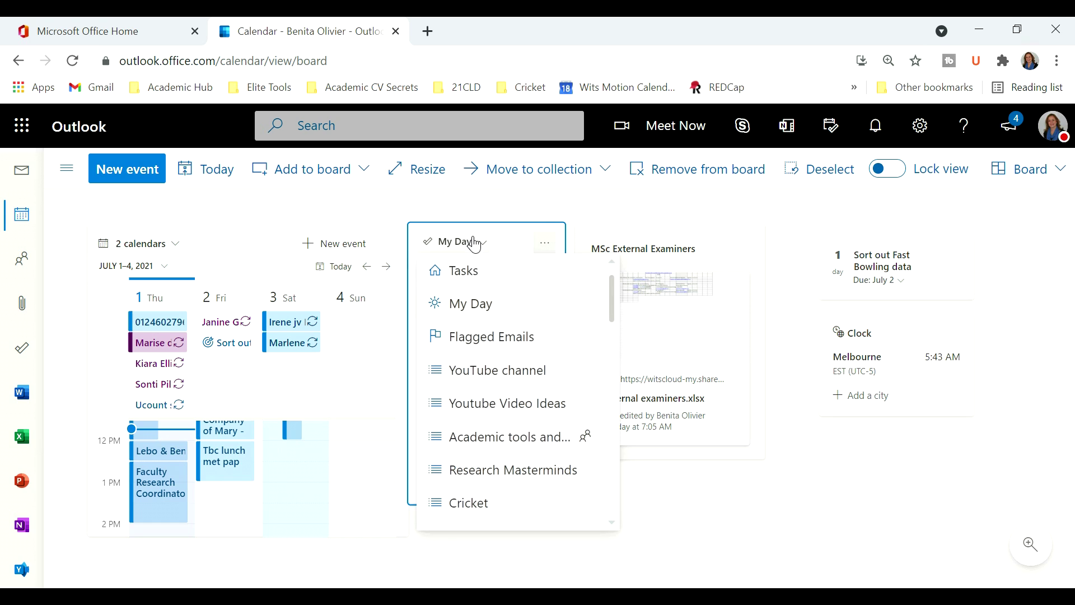
# Change the board's task card from My Day to the Cricket task list
pyautogui.click(481, 303)
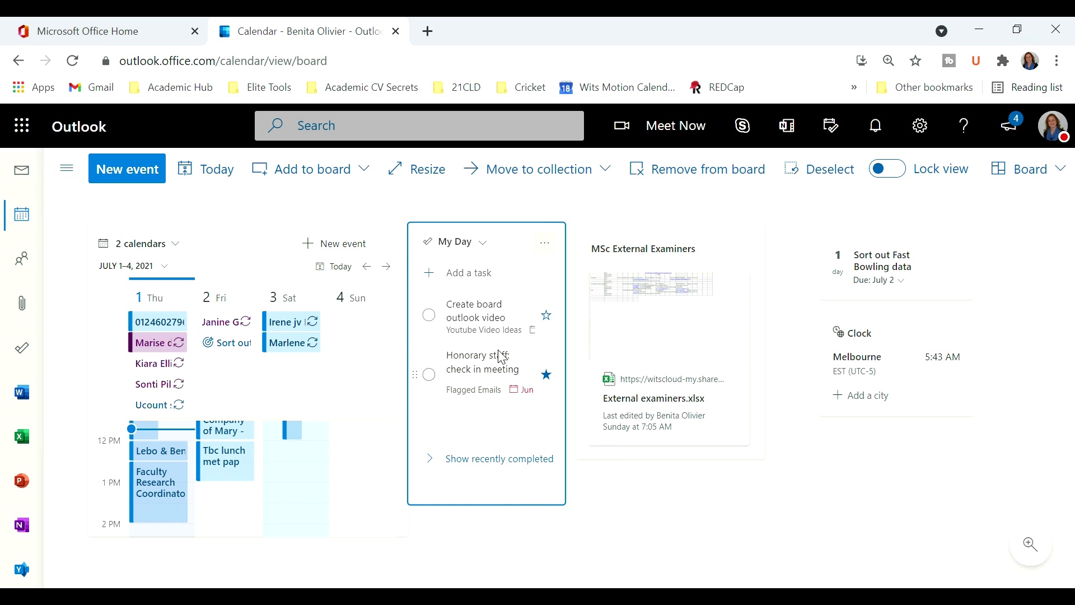
pyautogui.click(482, 242)
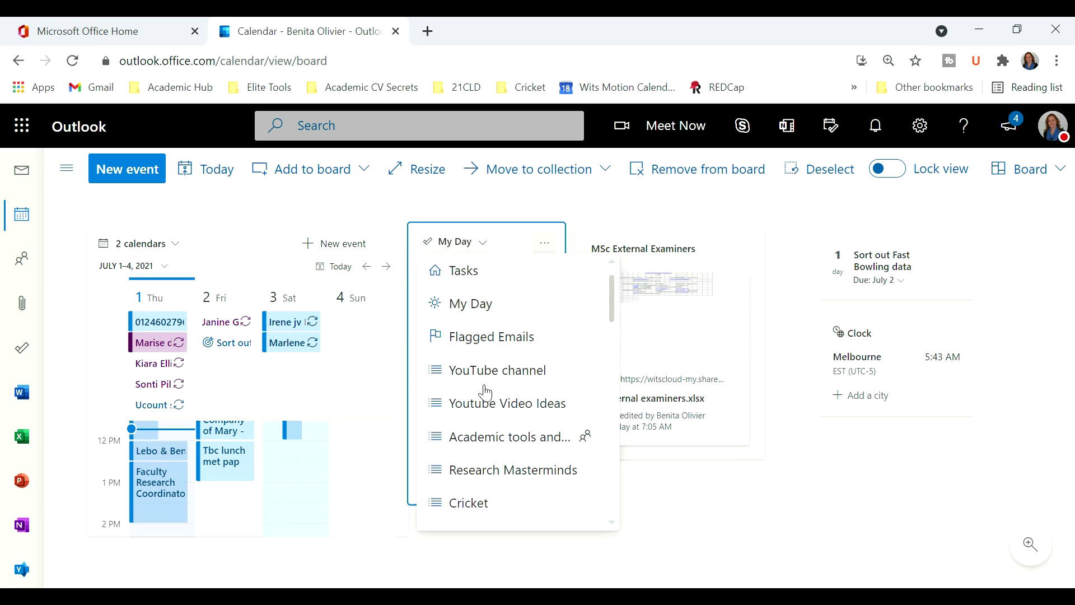
pyautogui.click(469, 502)
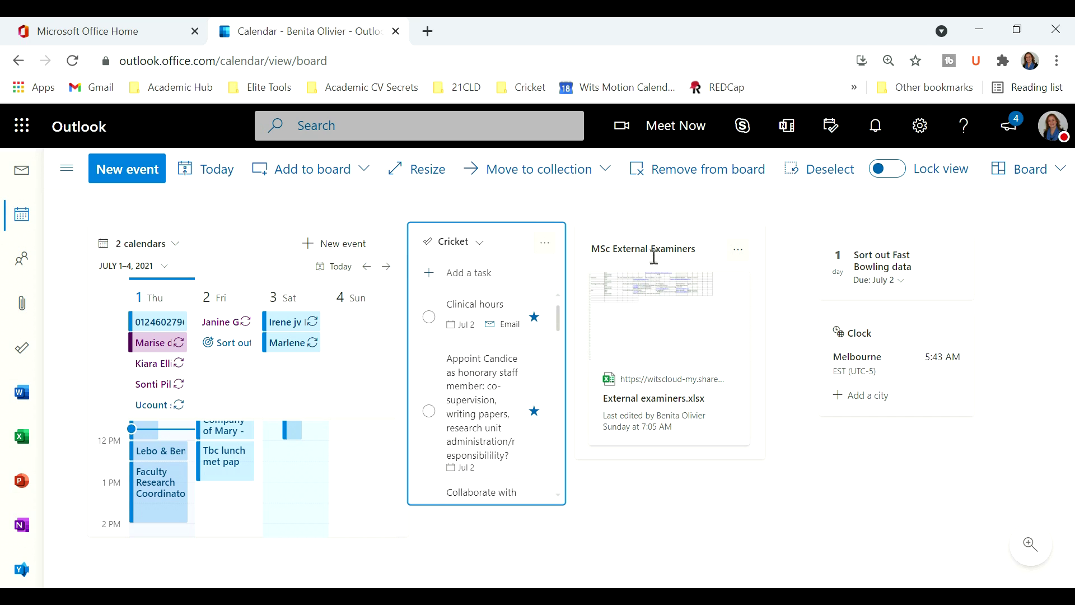
pyautogui.moveTo(252, 378)
pyautogui.click(338, 174)
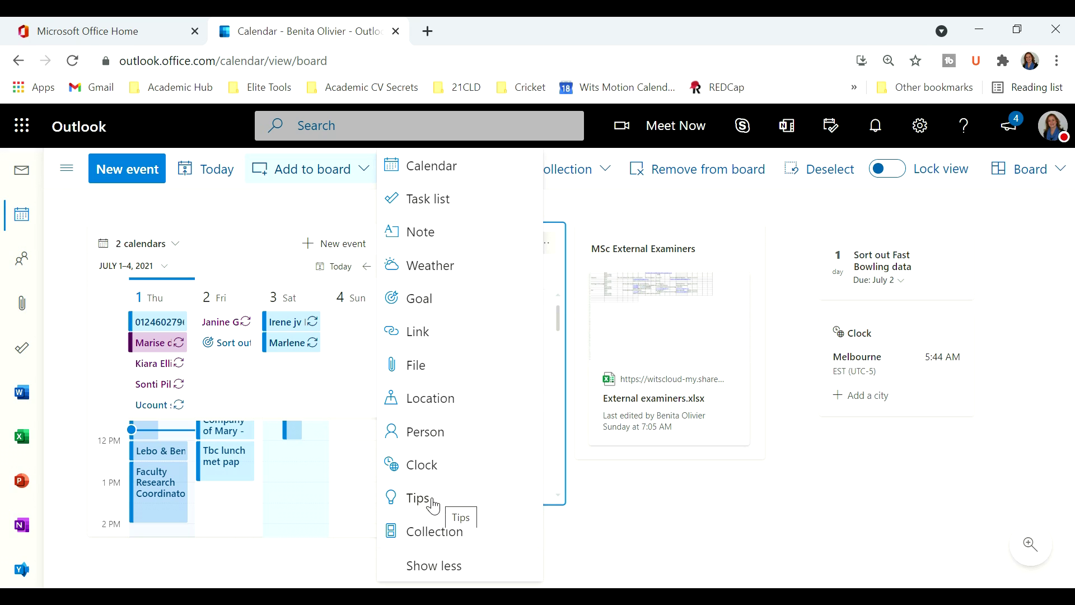
pyautogui.click(706, 519)
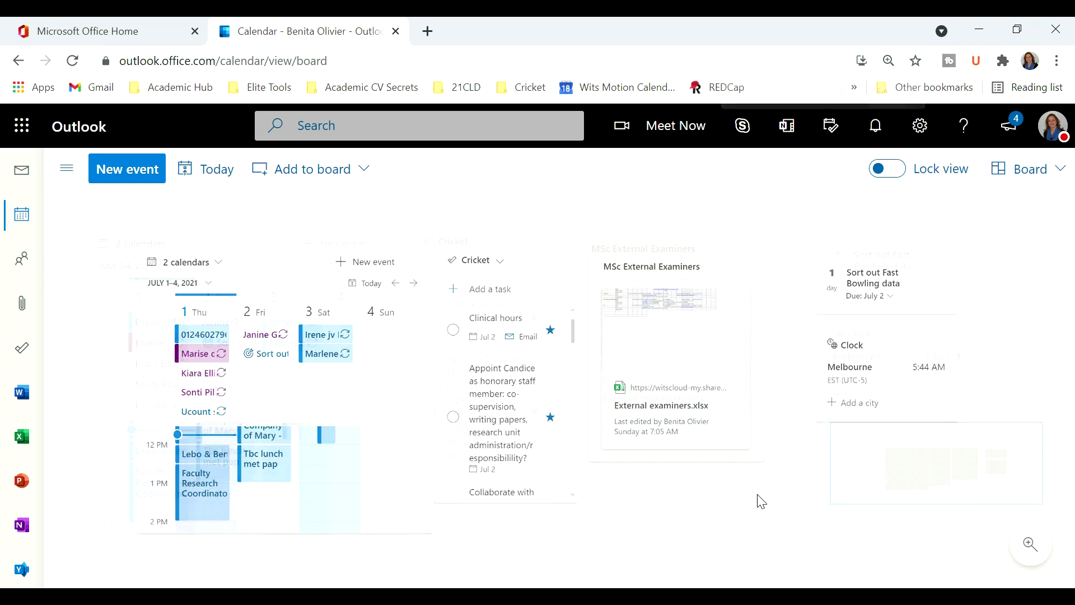
pyautogui.scroll(-2, 761, 501)
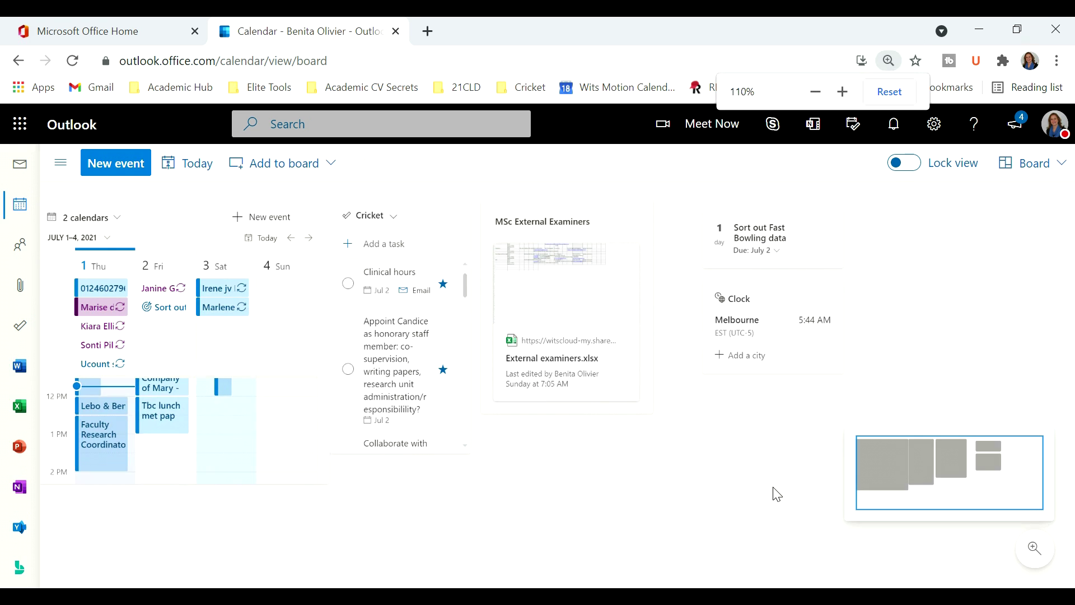
pyautogui.scroll(2, 777, 493)
pyautogui.click(603, 220)
pyautogui.moveTo(602, 217); pyautogui.dragTo(593, 221)
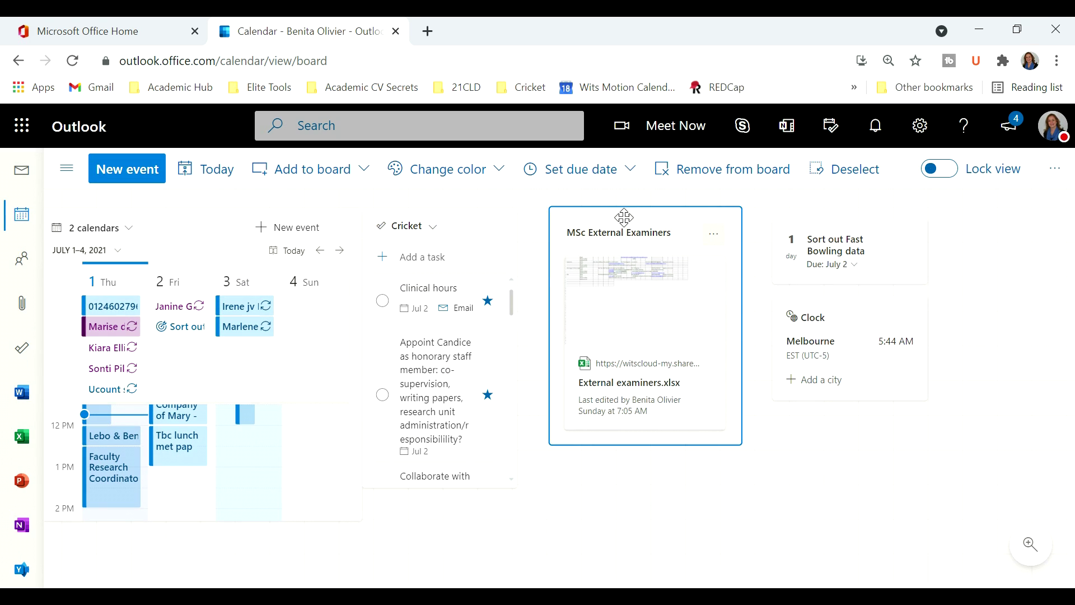